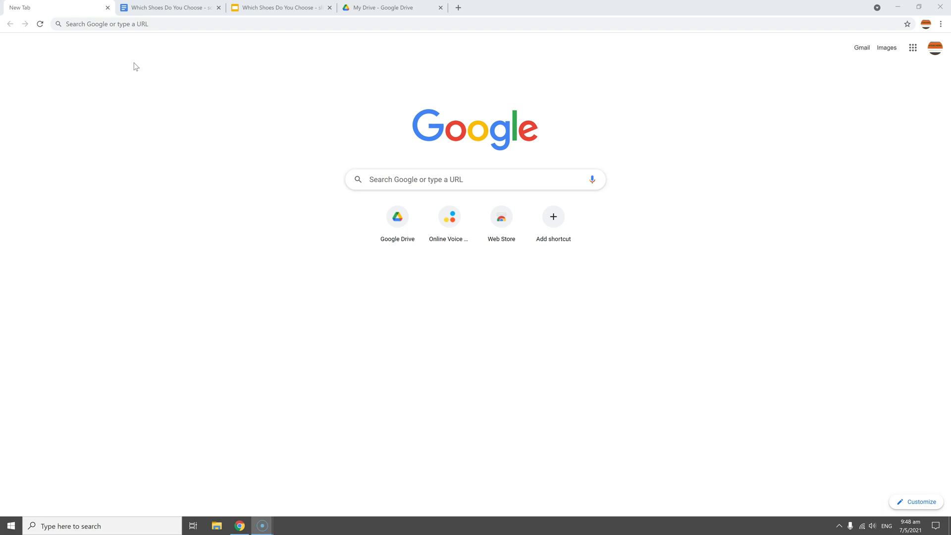
click(251, 25)
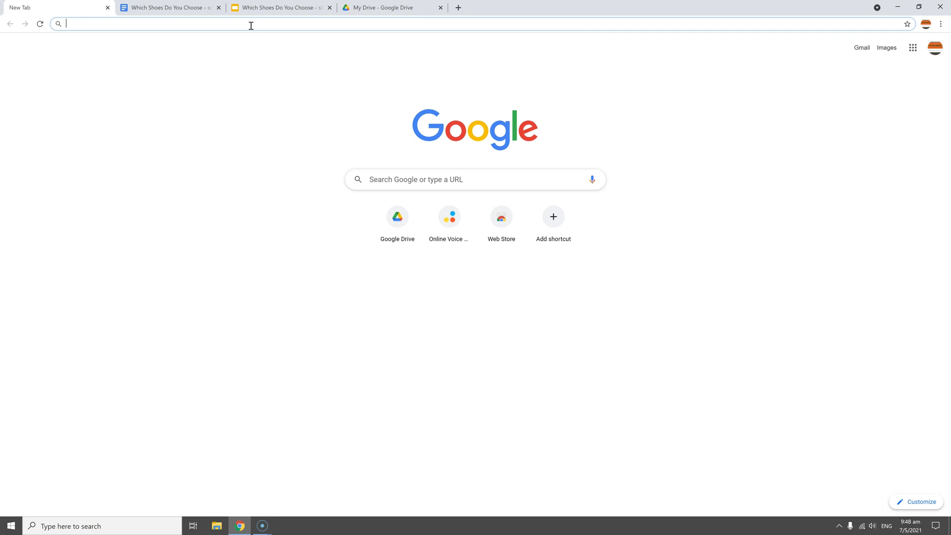
text(https://online-voice-recorder.com/)
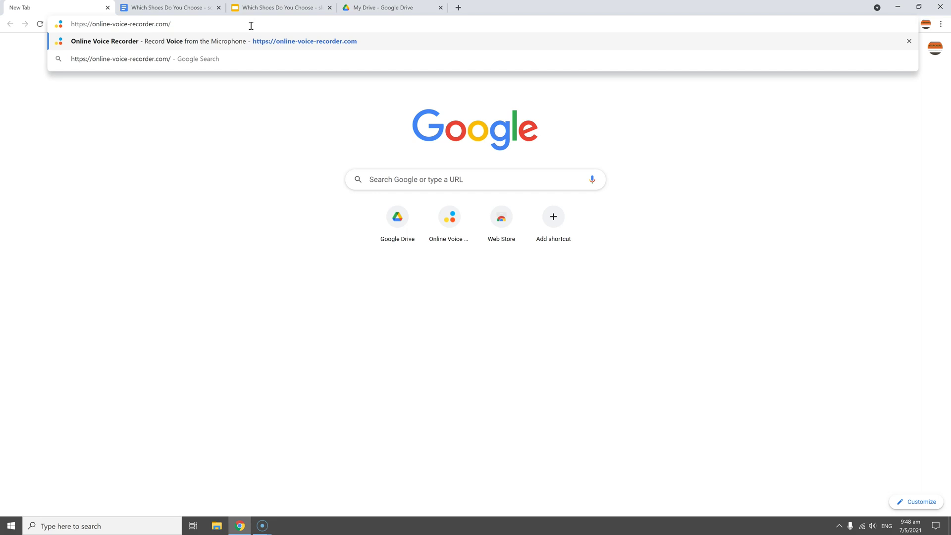
key(Return)
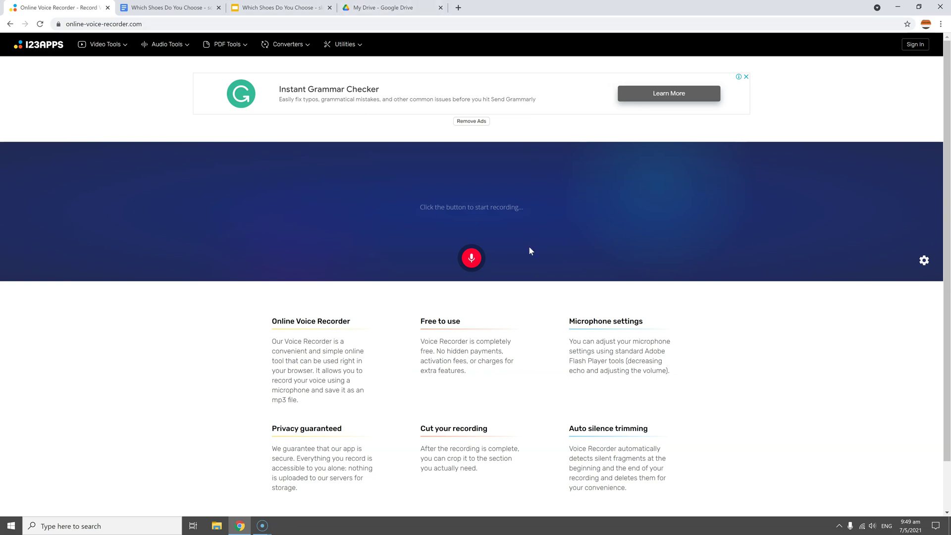
click(471, 258)
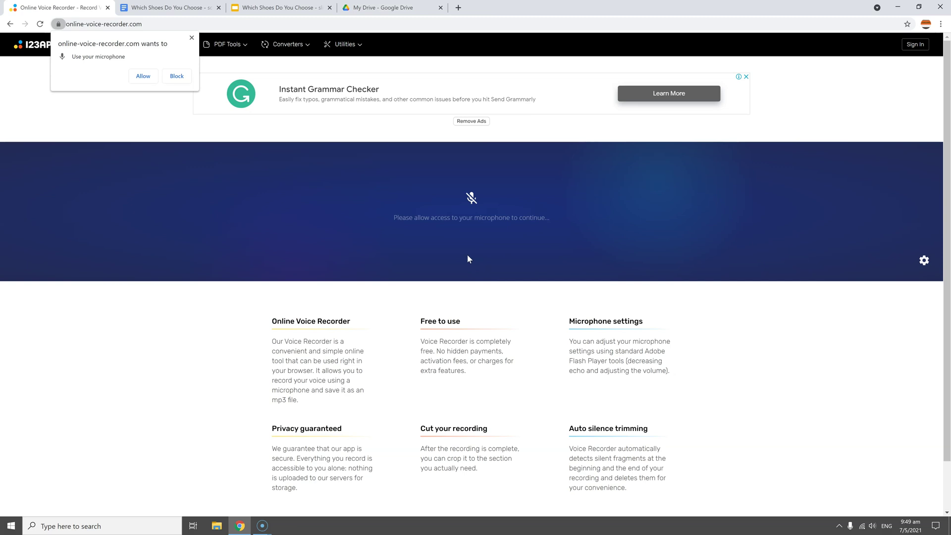
click(146, 78)
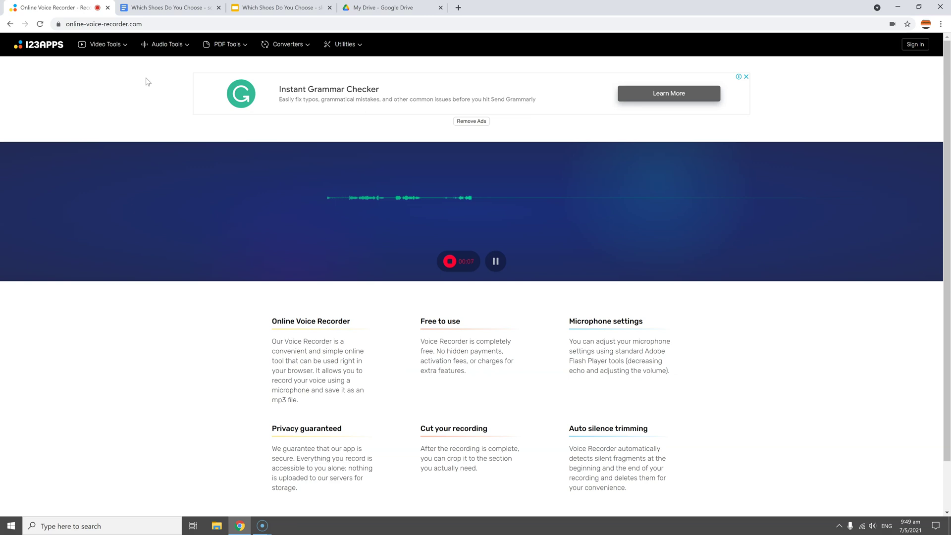
Step: Pause and resume the running recording, and stop it and discard it without saving
click(495, 263)
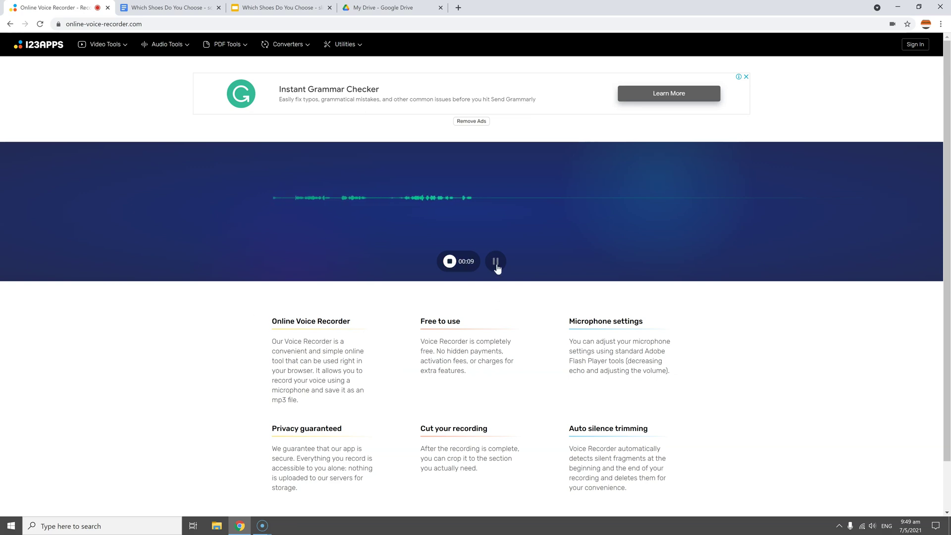
click(496, 262)
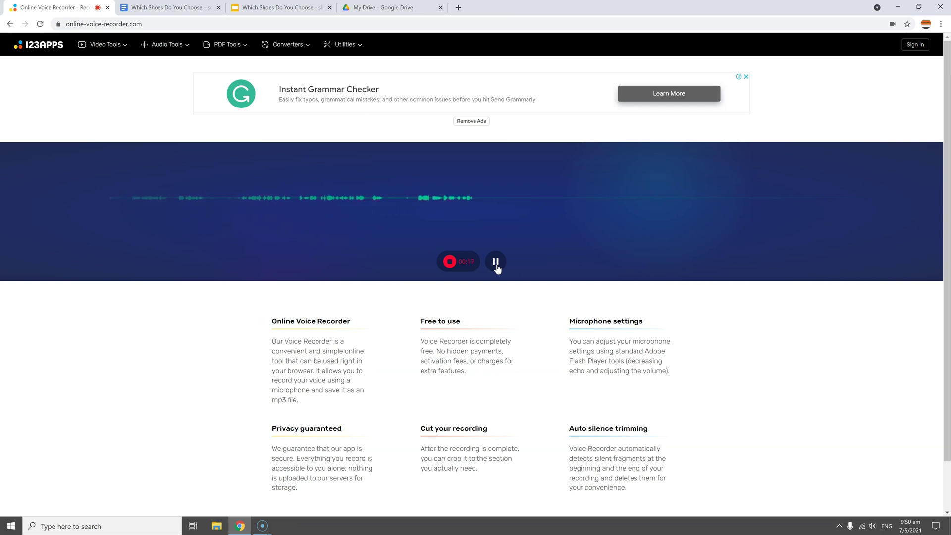
click(457, 272)
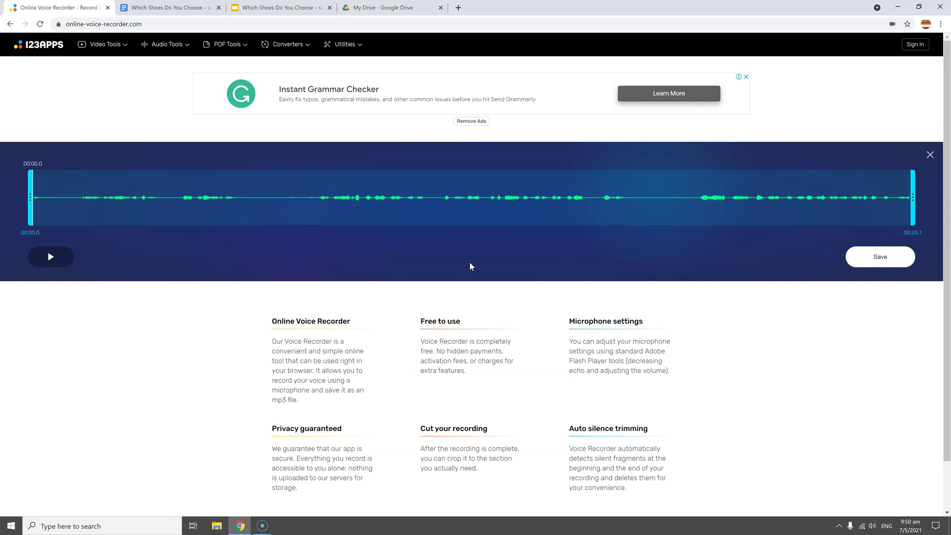
click(930, 156)
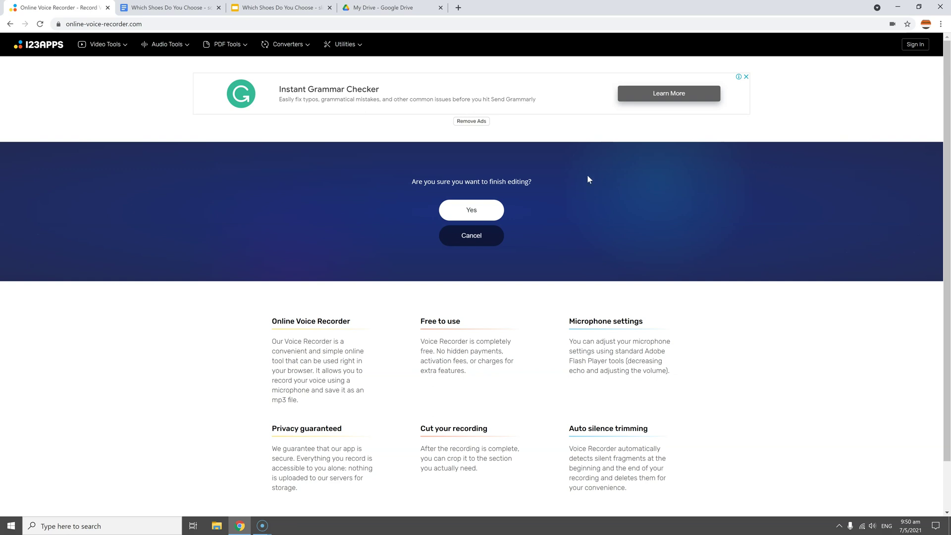
click(474, 215)
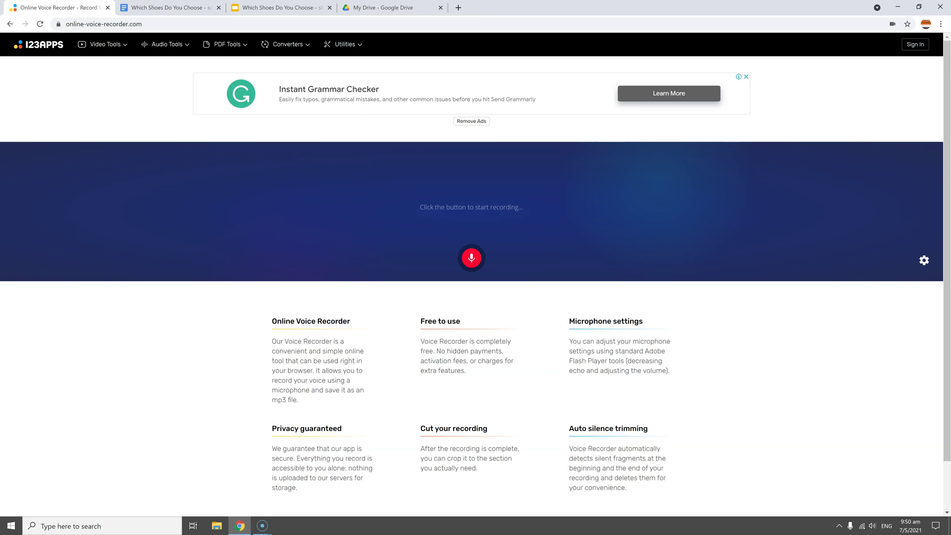
Step: Look through the pages of the "Which Shoes Do You Choose - script" document and return to its beginning
click(153, 9)
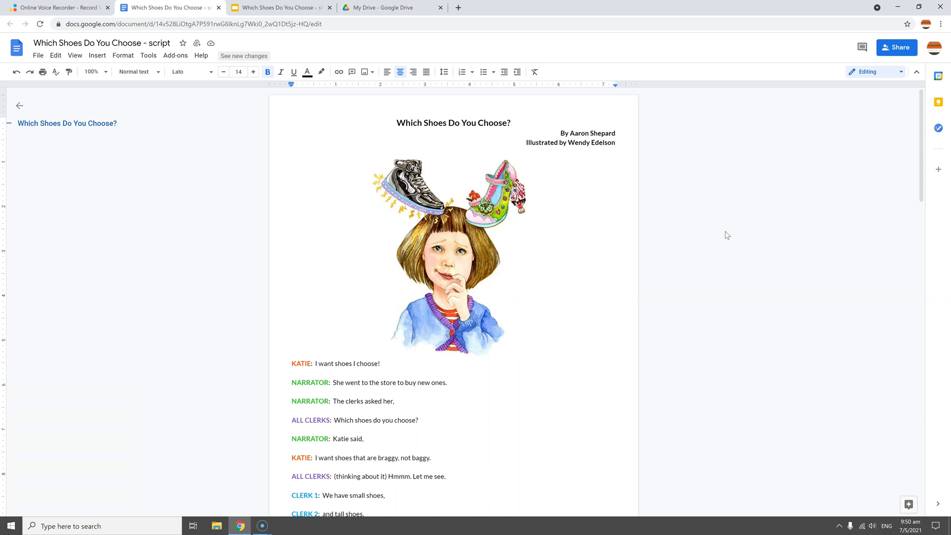
scroll(727, 235, down, 5)
scroll(726, 235, down, 9)
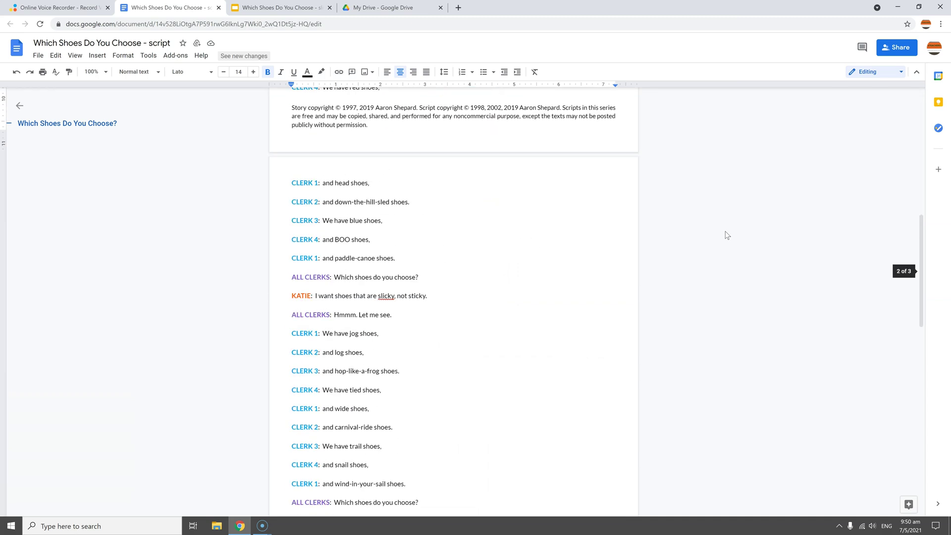
scroll(727, 235, down, 4)
scroll(727, 235, up, 12)
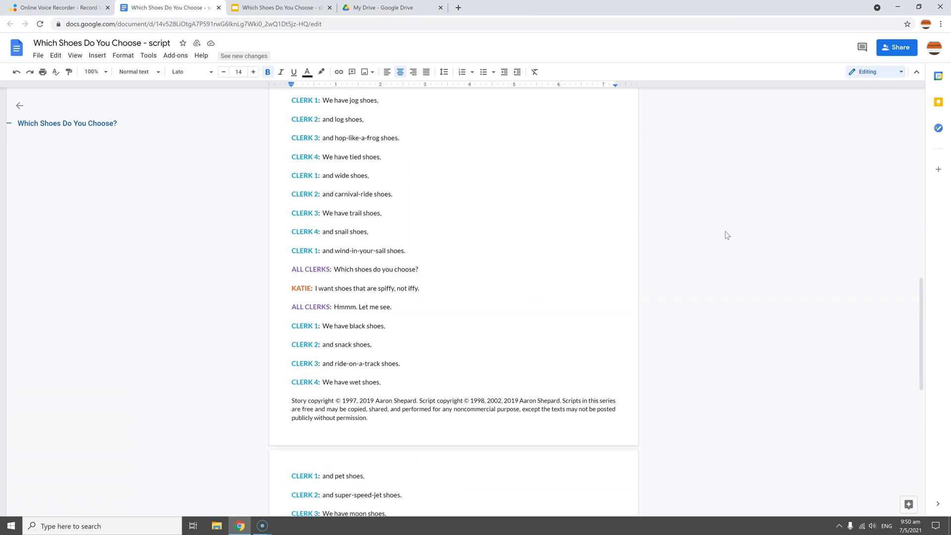
scroll(727, 234, up, 6)
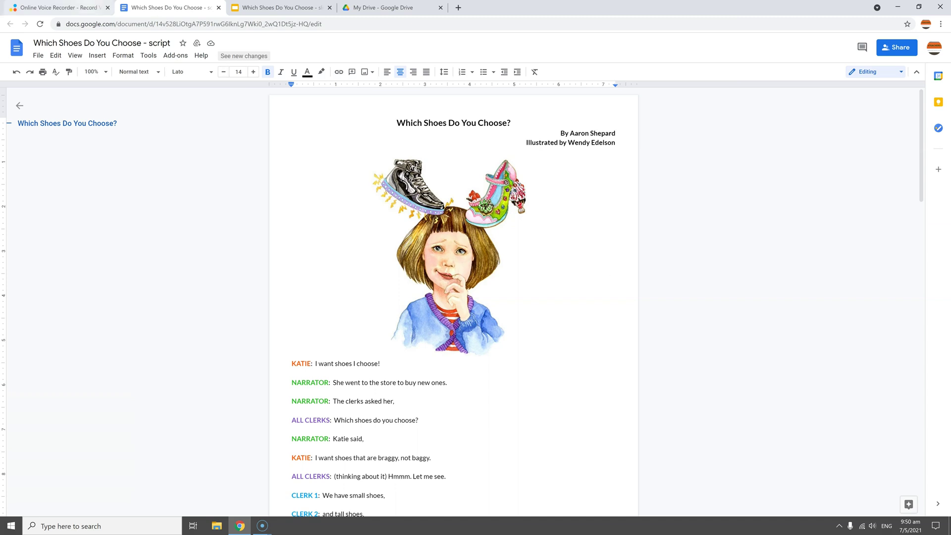
Step: Record a new clip in the online voice recorder and play back its opening seconds
click(59, 8)
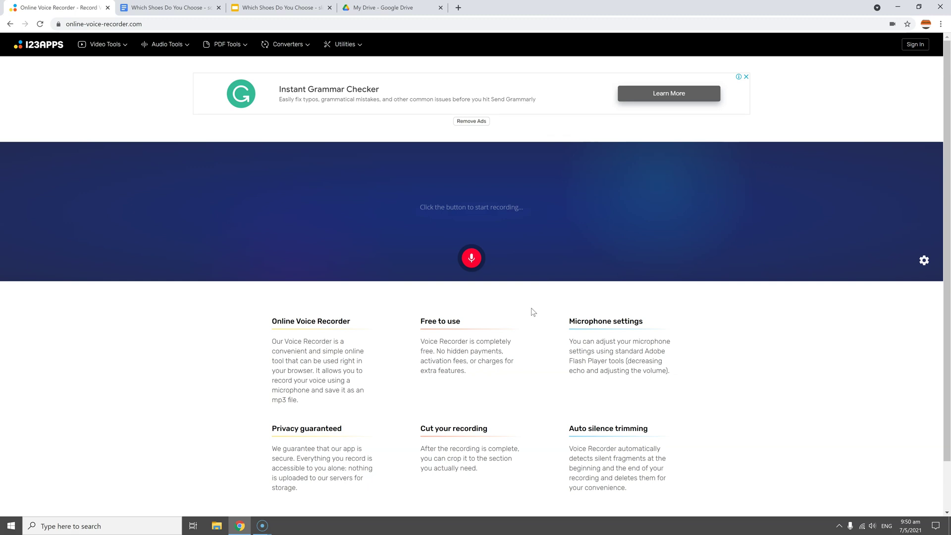
click(472, 258)
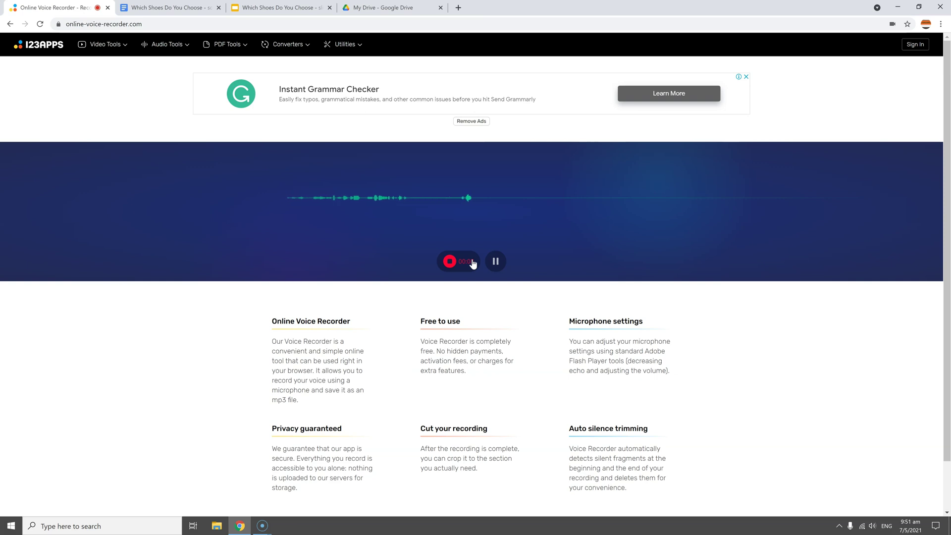
click(473, 264)
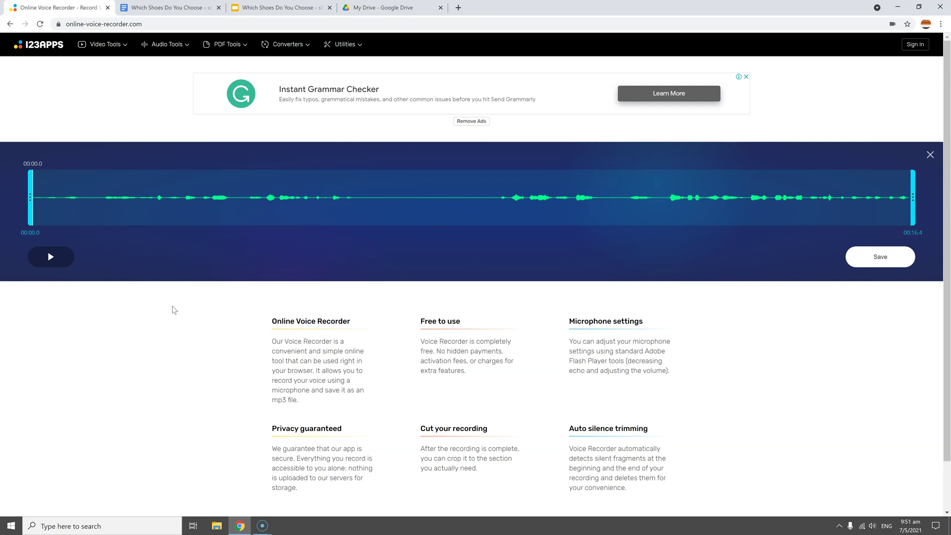
click(49, 262)
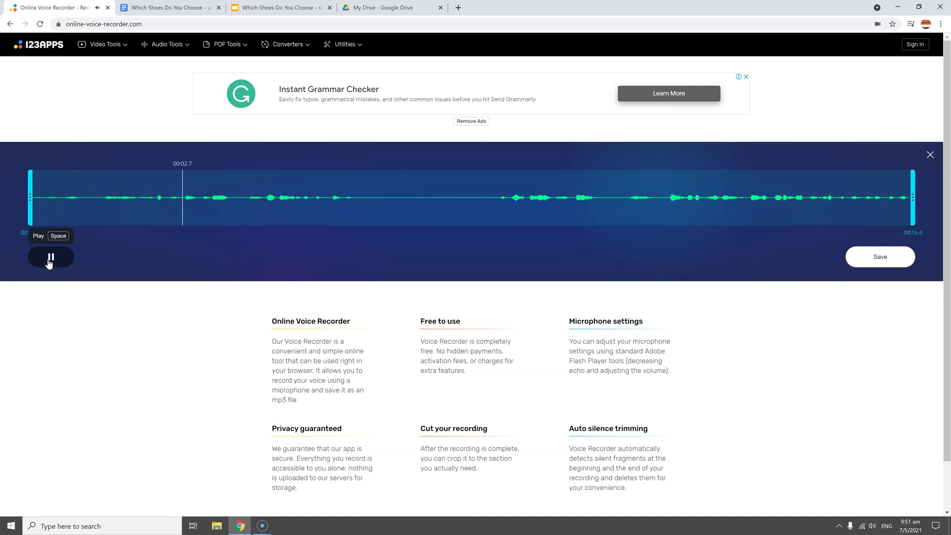
click(49, 262)
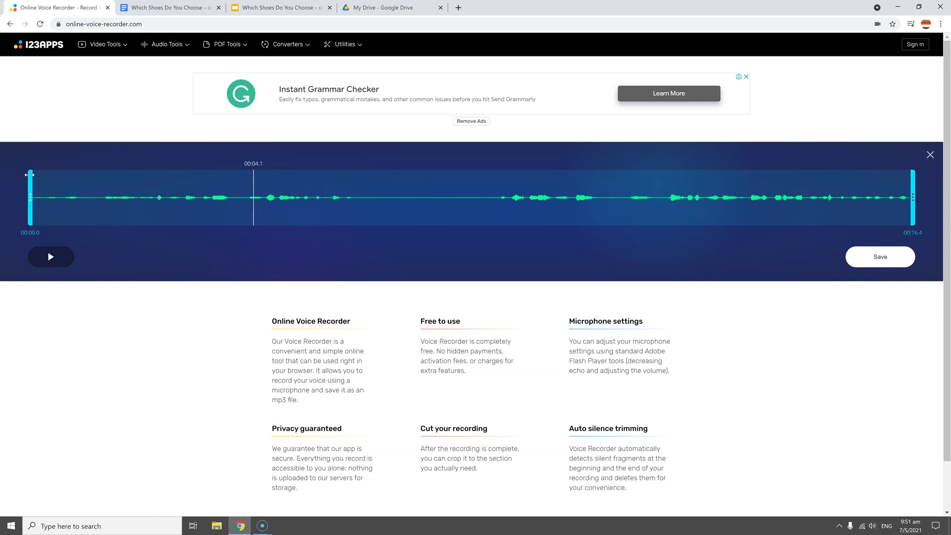
Step: Trim the recording to run from about 00:00.6 to about 00:15.7 and save it as an audio file
drag(29, 181, 64, 181)
drag(912, 188, 882, 188)
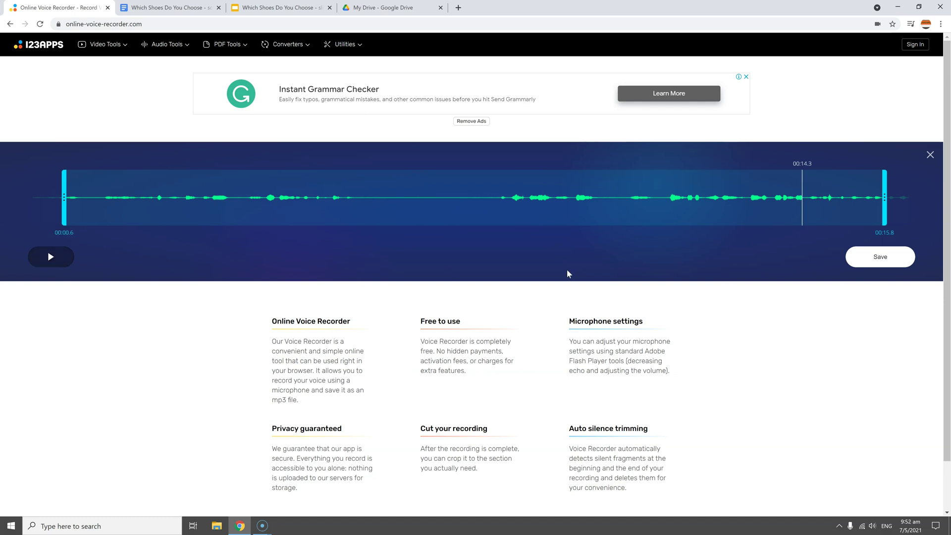
click(887, 259)
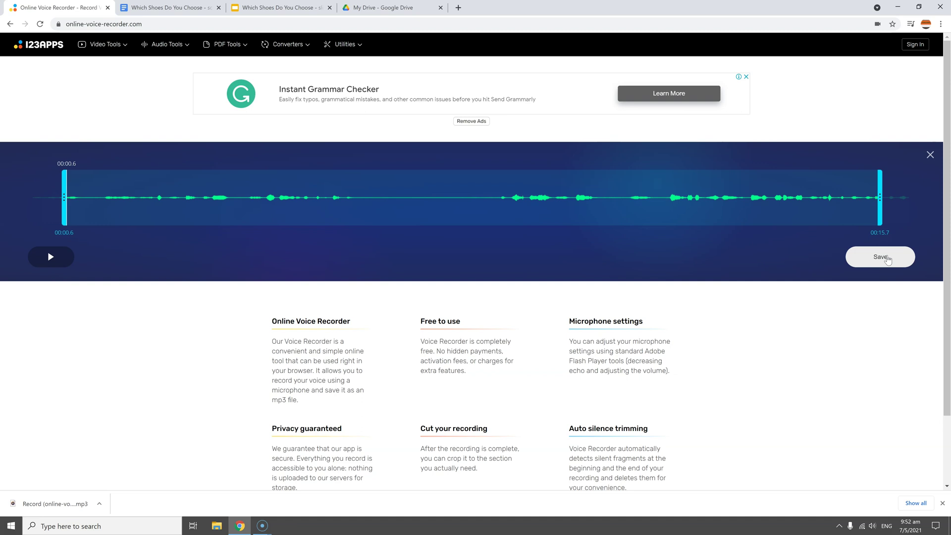
Step: Show the downloaded recording in its folder, close the folder window and view the "Which Shoes Do You Choose - slides" presentation
click(99, 504)
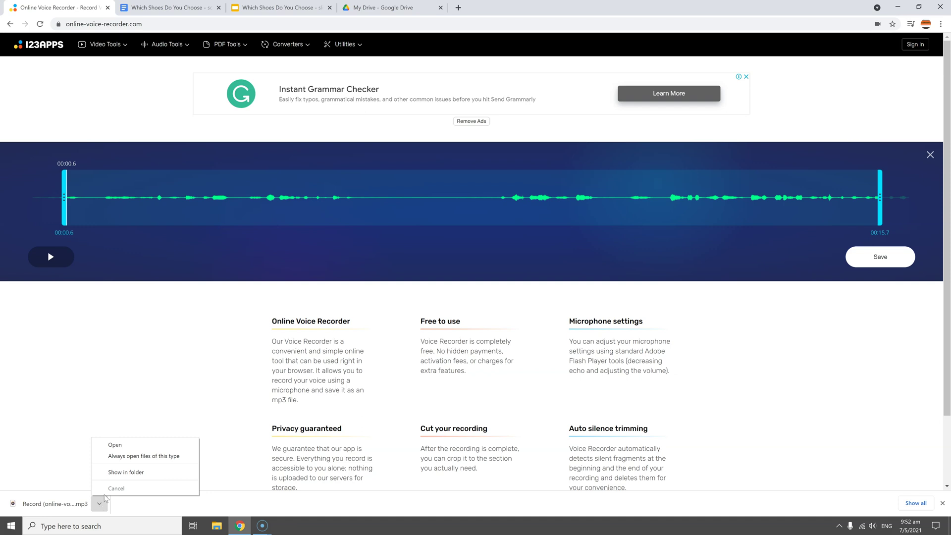
click(119, 475)
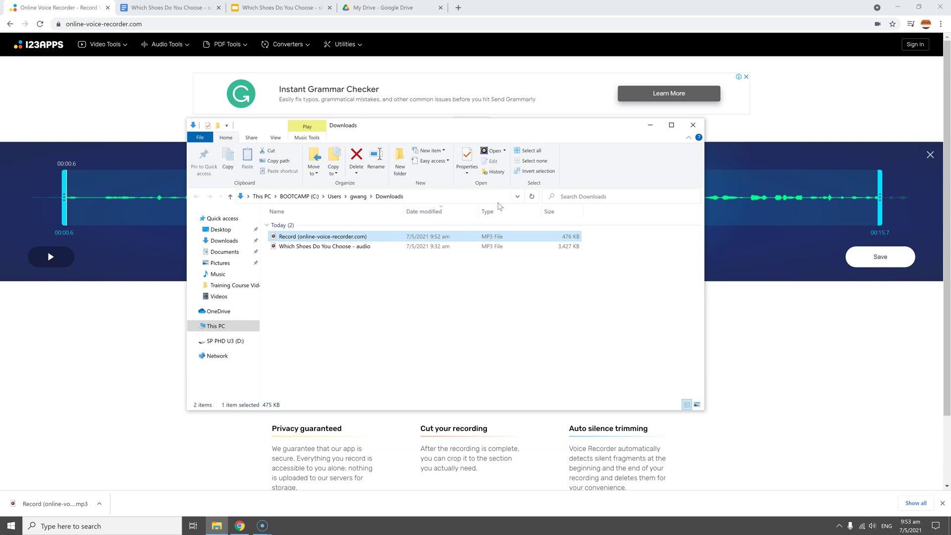
click(693, 125)
click(277, 7)
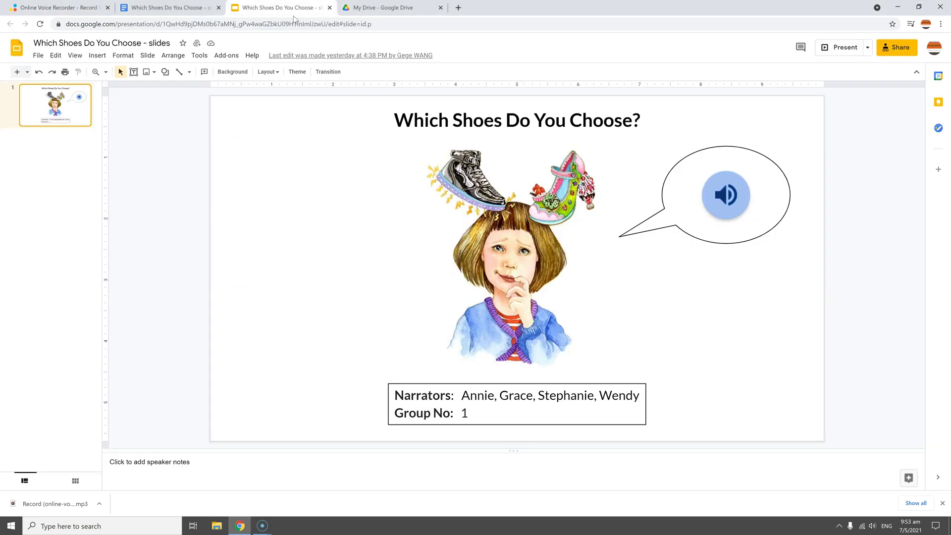
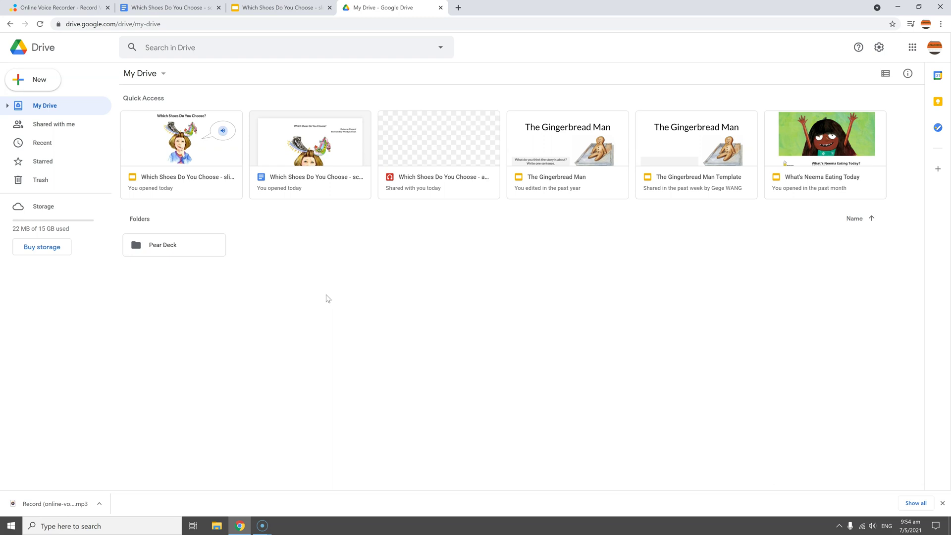
Step: Upload the file "Which Shoes Do You Choose - audio" from the Downloads folder to My Drive in Google Drive
click(53, 81)
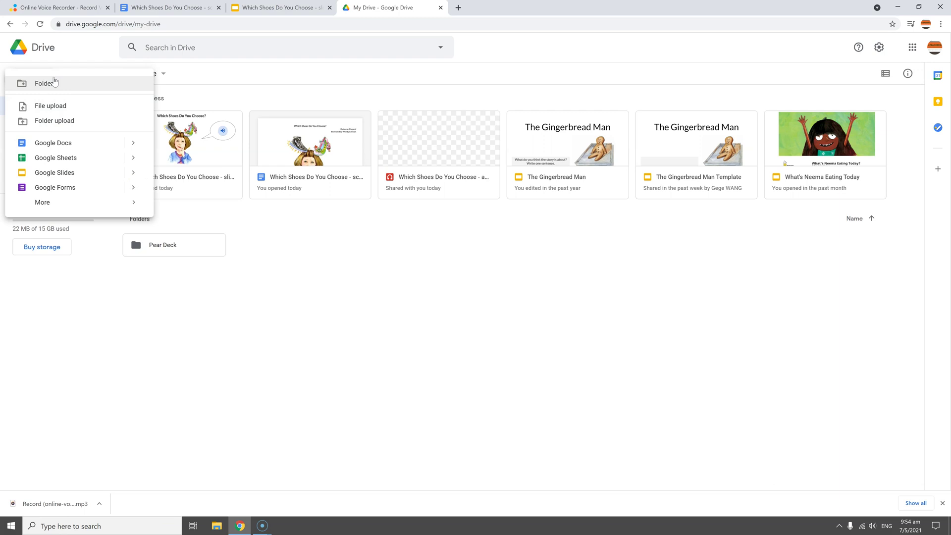
click(59, 106)
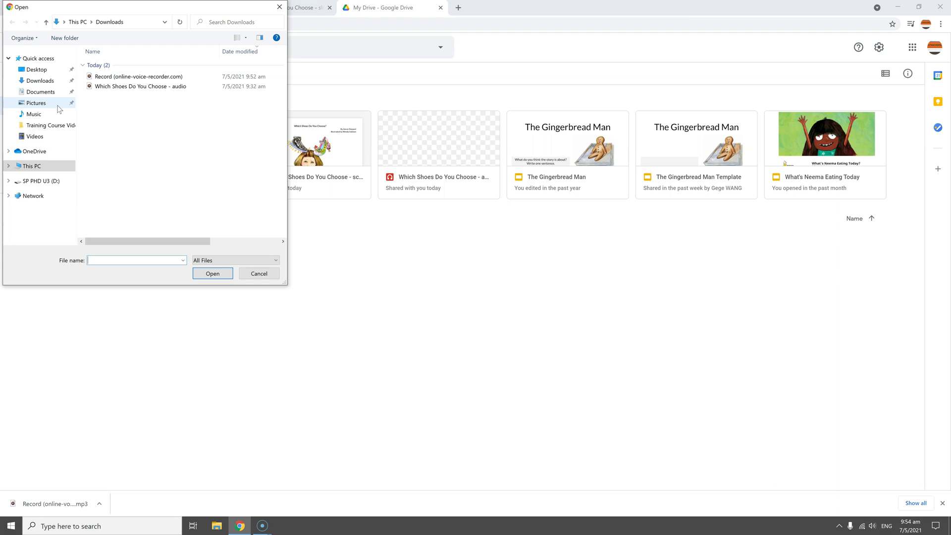
click(119, 89)
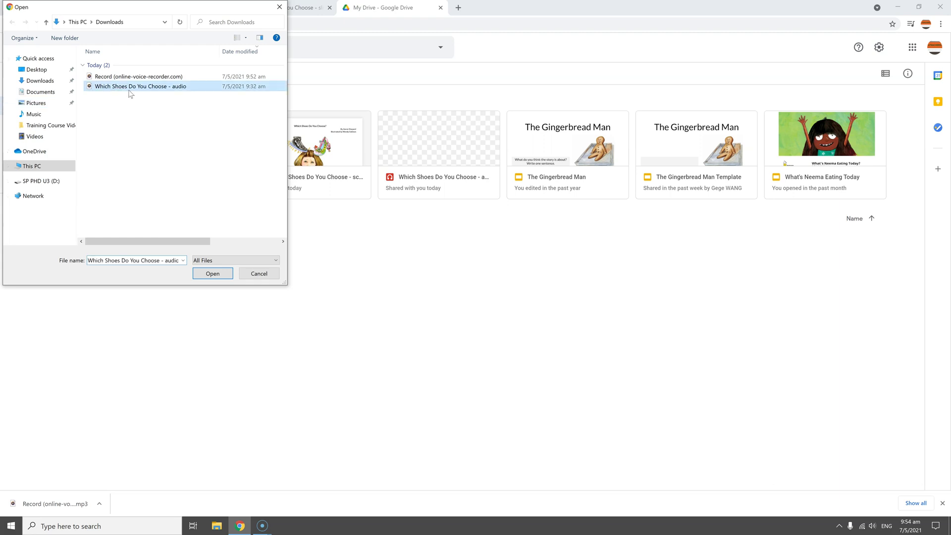
click(230, 277)
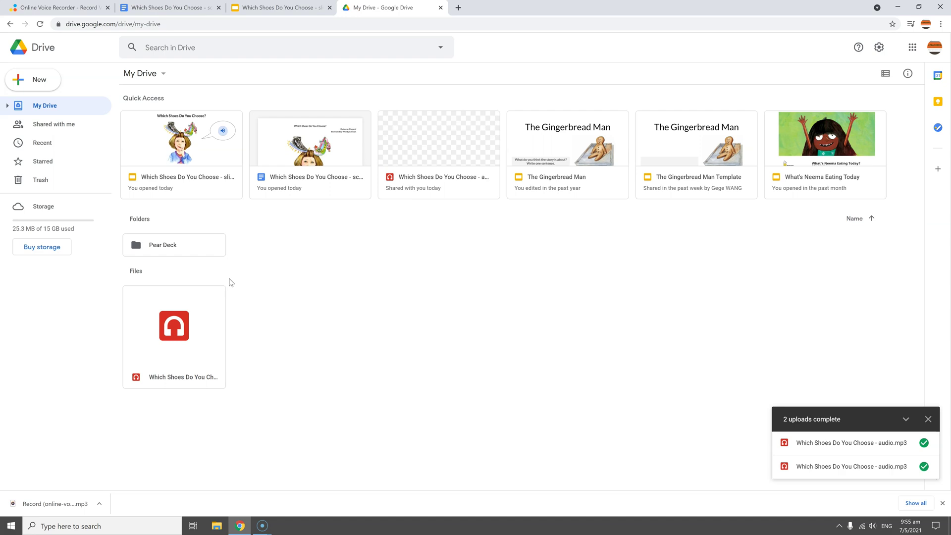
Step: Return to the online voice recorder page with the trimmed recording
click(74, 8)
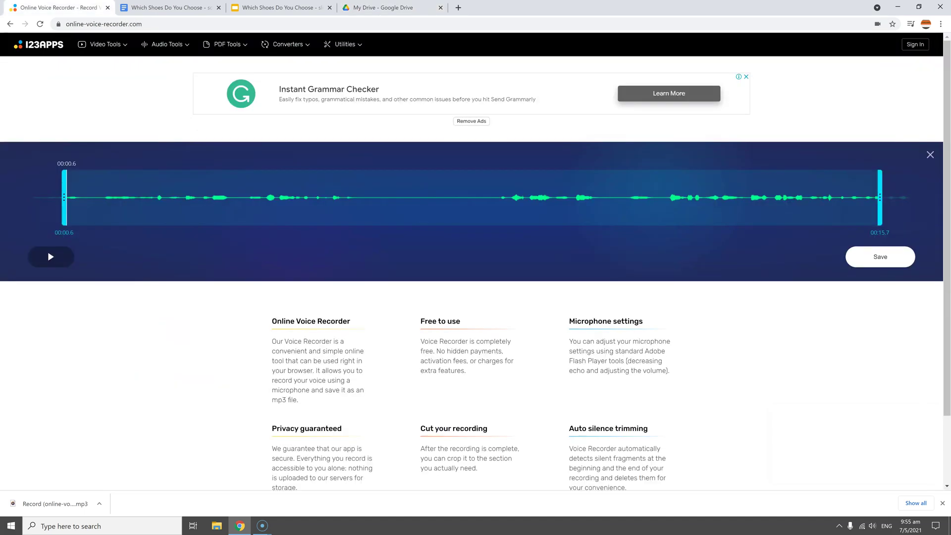